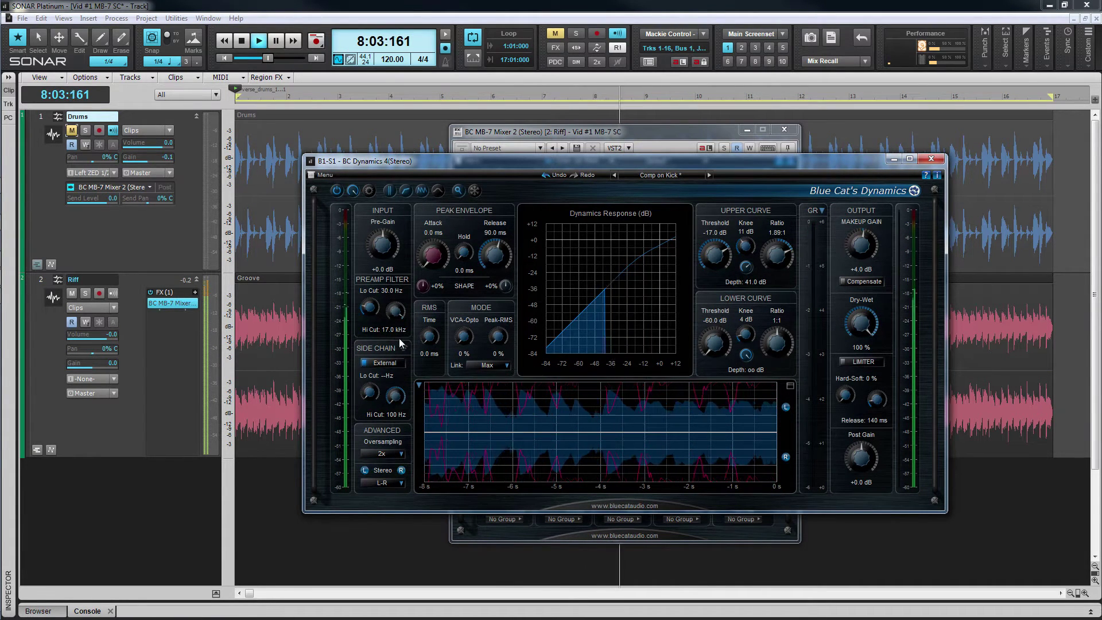
- Unmute the Drums track during playback and toggle the BC Dynamics 4 bypass to compare the sidechained sound
left_click(72, 131)
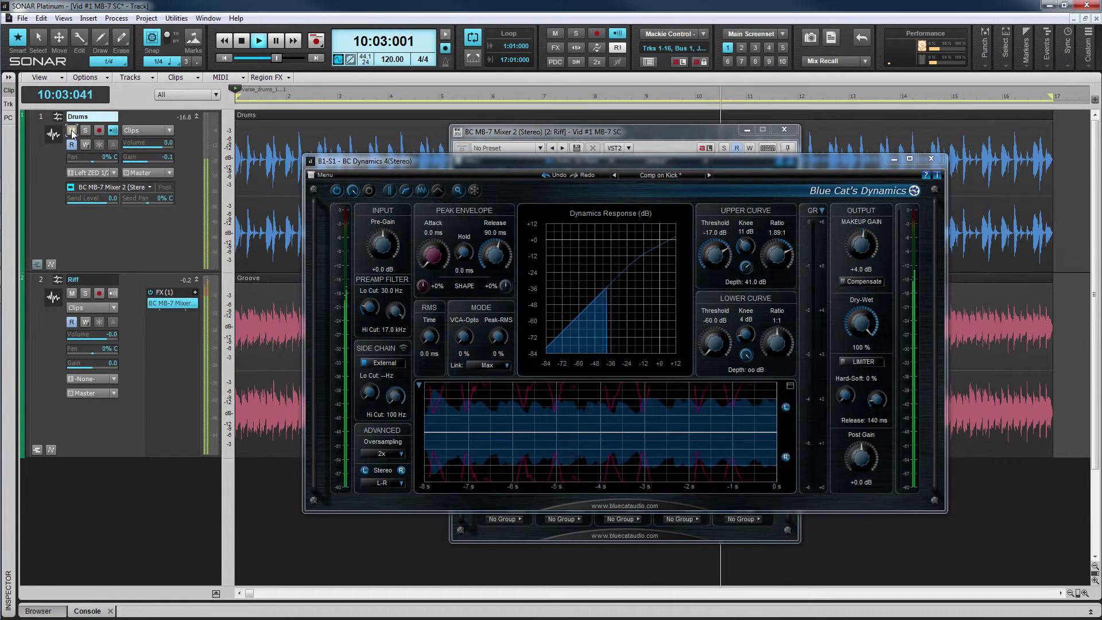
left_click(336, 191)
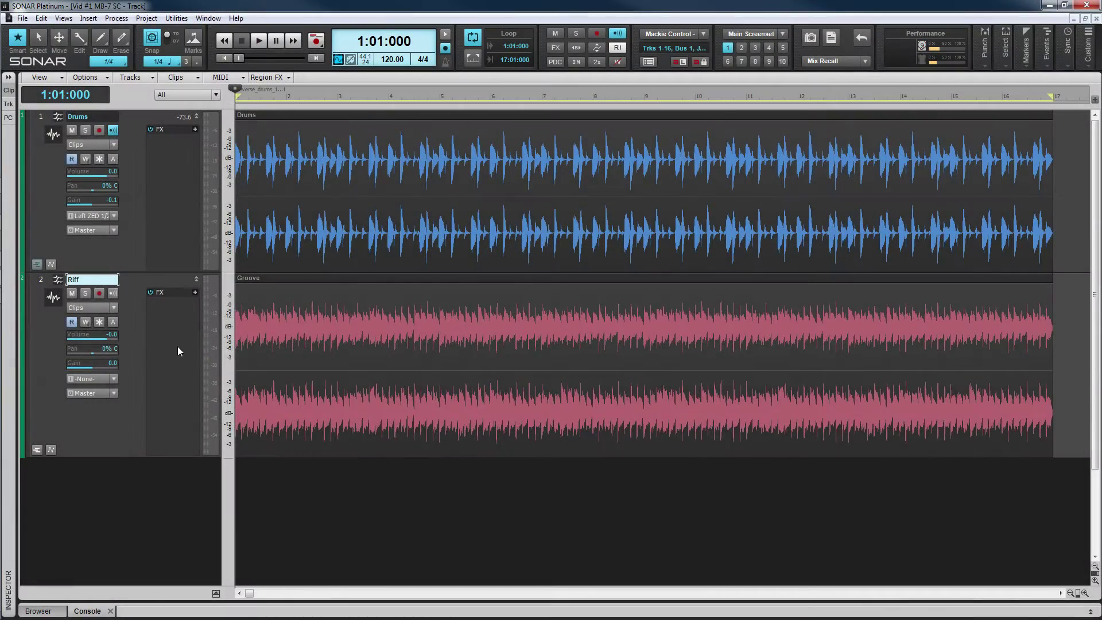
- Insert the VST2 effect BC MB-7 Mixer 2 (Stereo) from the Blue Cat group on the Riff track
right_click(178, 349)
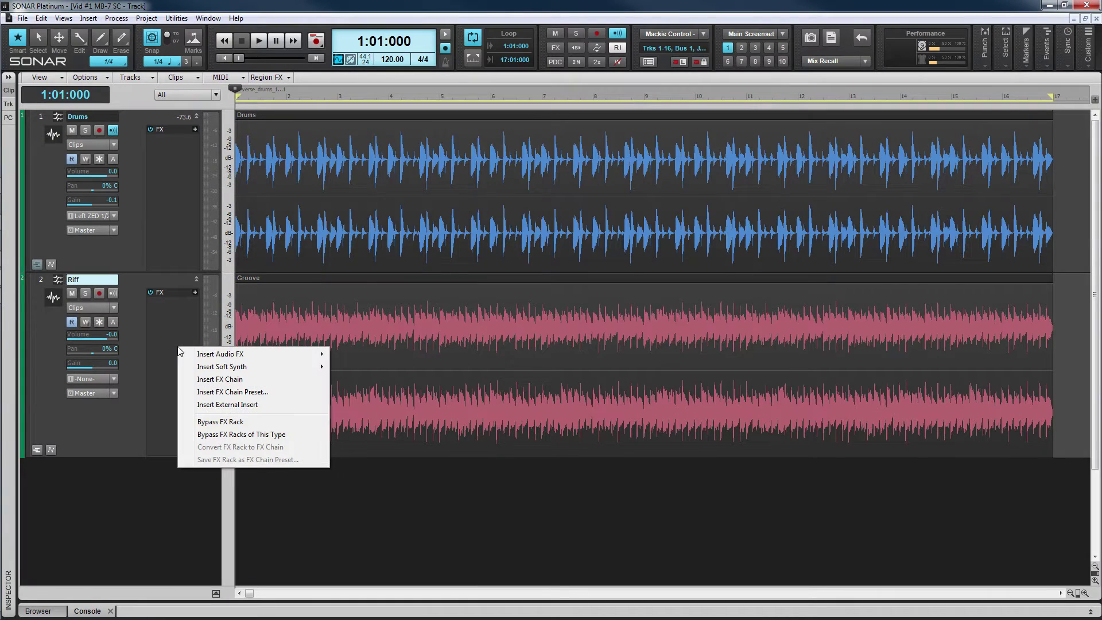
mouse_move(309, 359)
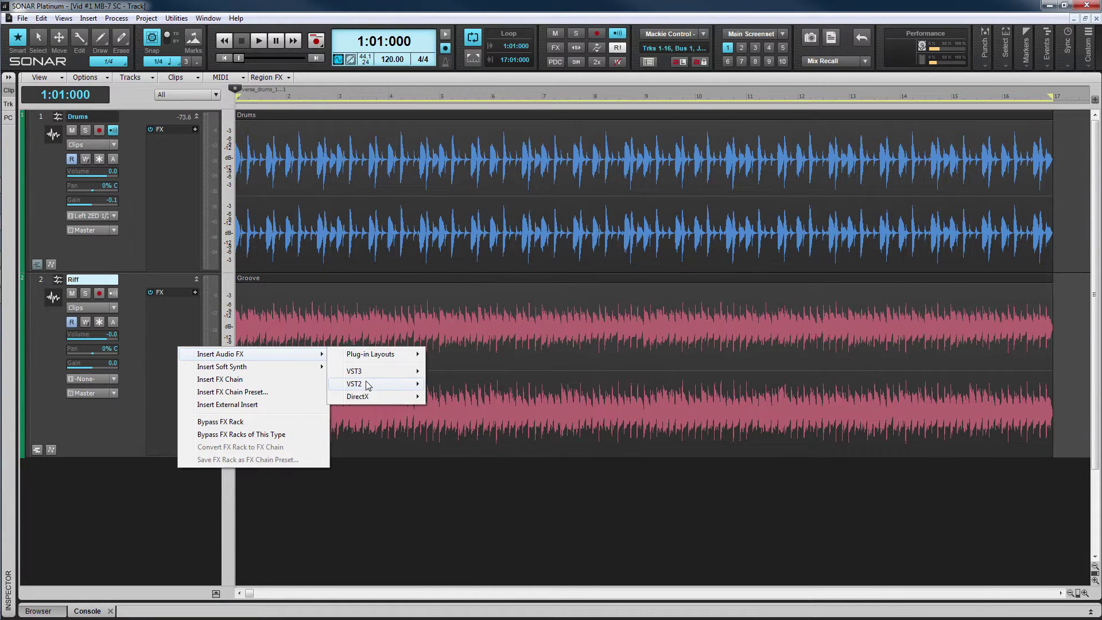
mouse_move(369, 385)
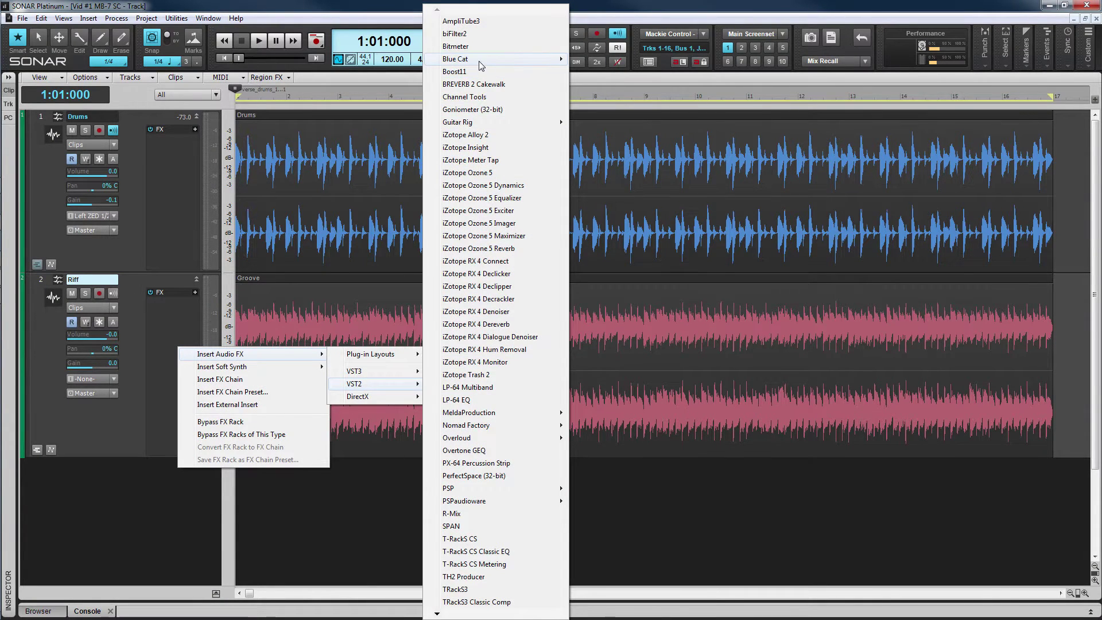
mouse_move(481, 64)
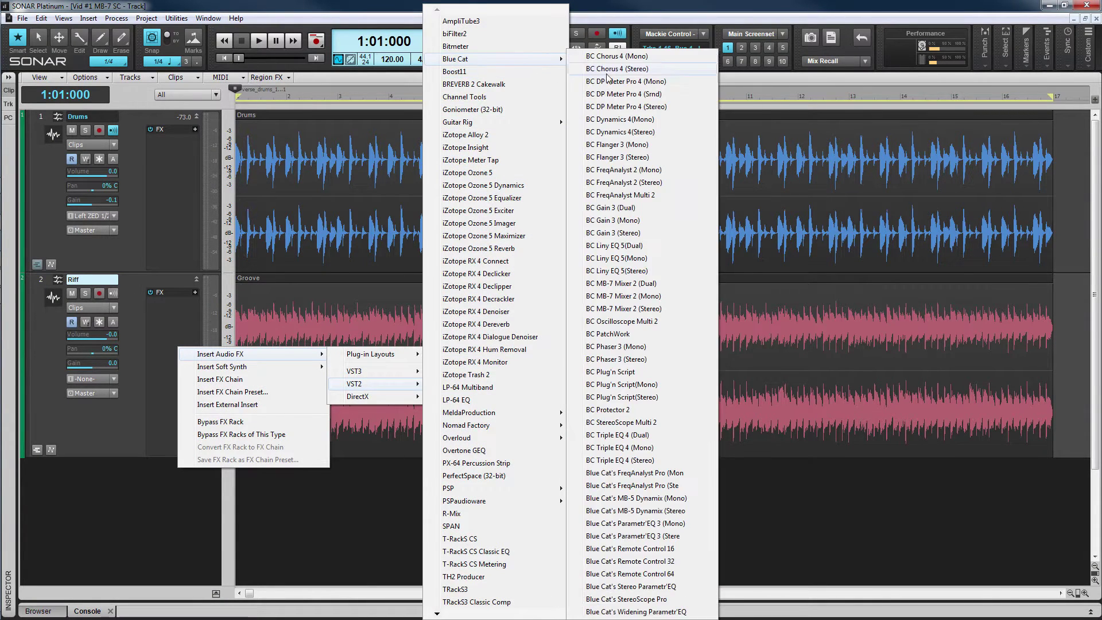
left_click(642, 310)
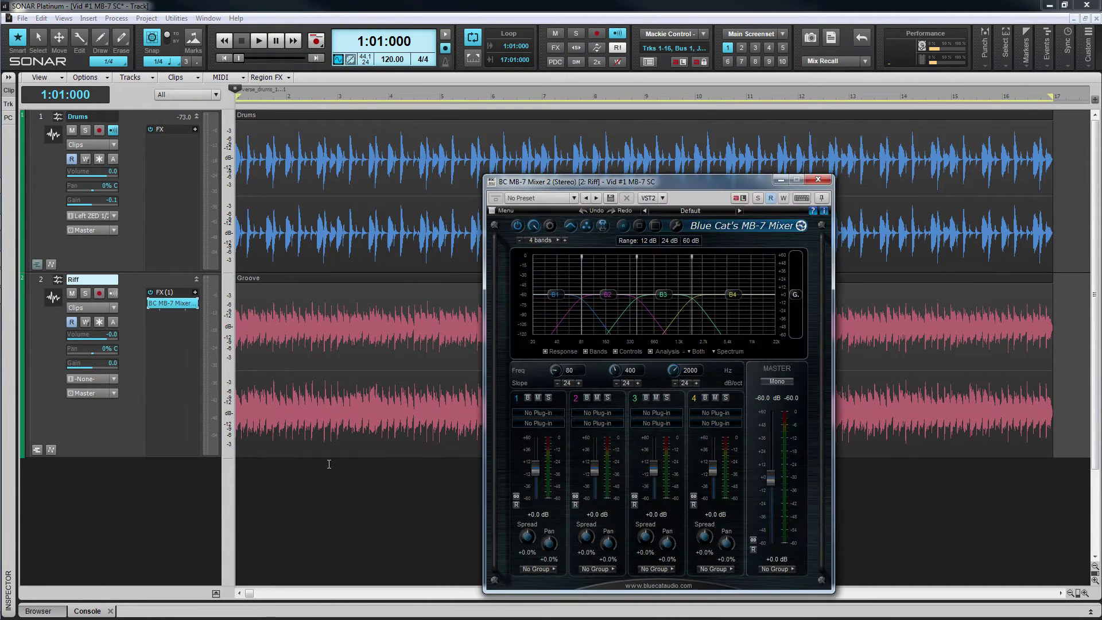
- Add a send on the Drums track to BC MB-7 Mixer 2 (Stereo)(Input 2)-Riff
right_click(102, 248)
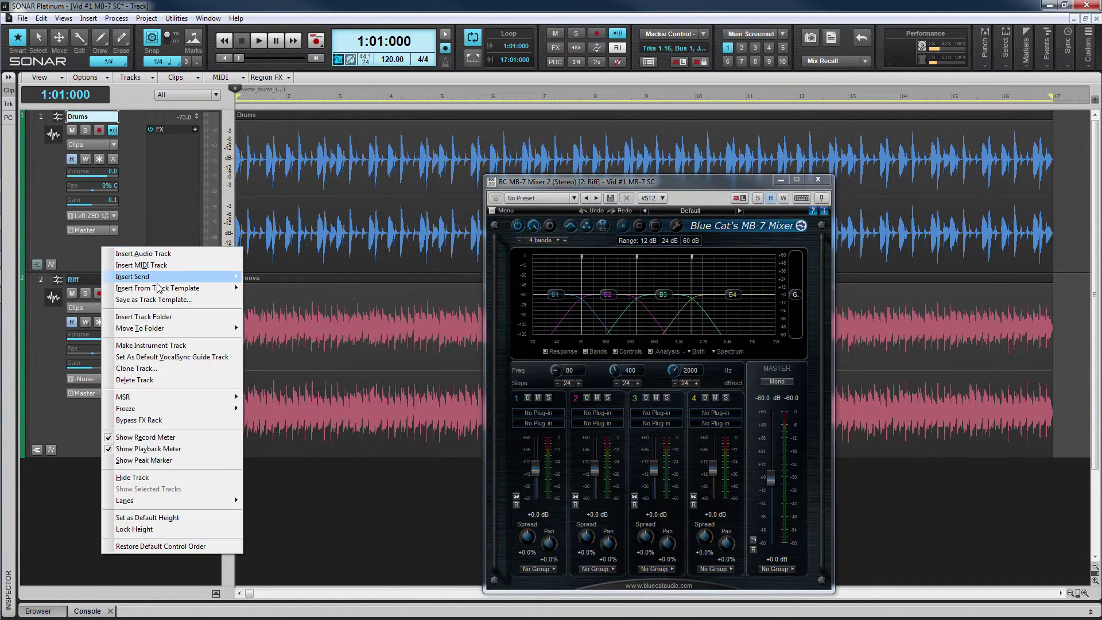
mouse_move(165, 281)
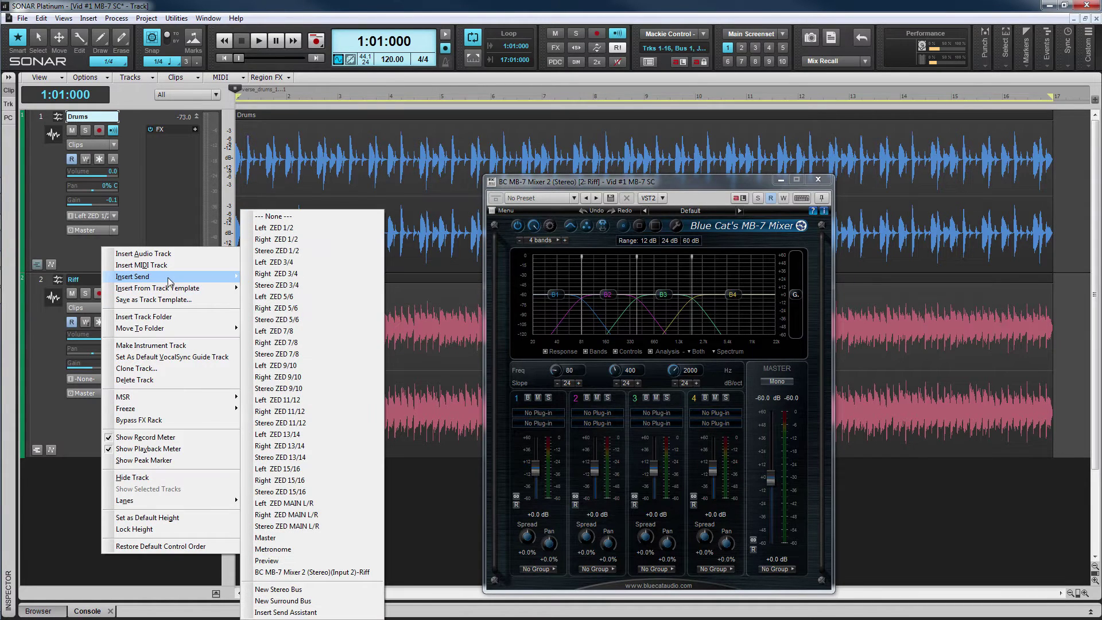
left_click(310, 572)
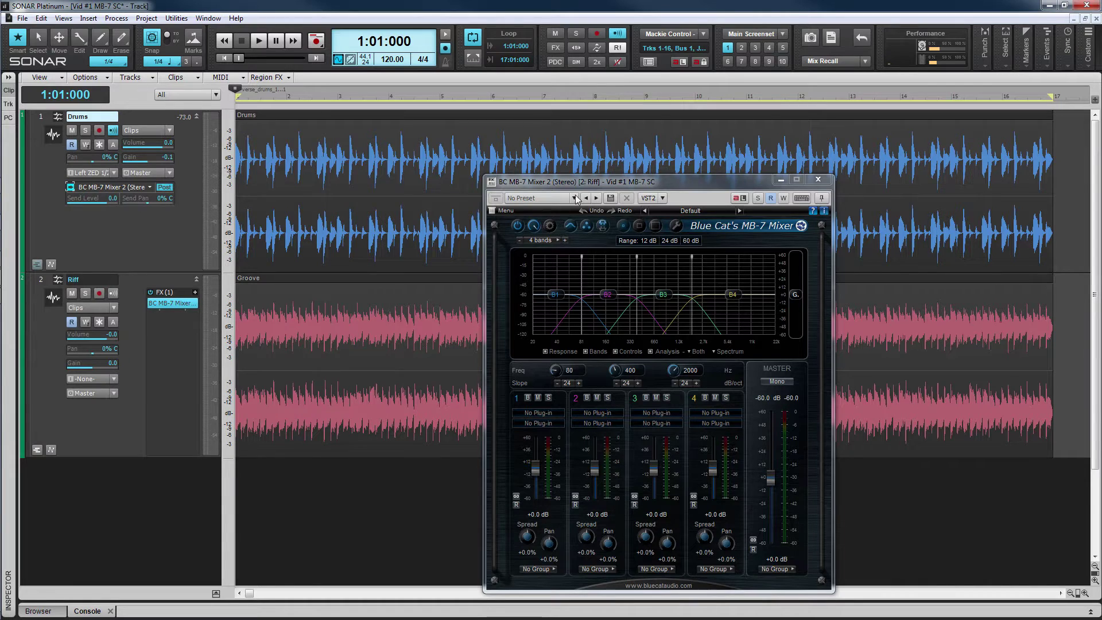
- Switch the Drums send to the MB-7 Mixer from post-fader to pre-fader, and mute the Drums track
left_click_drag(587, 183, 544, 134)
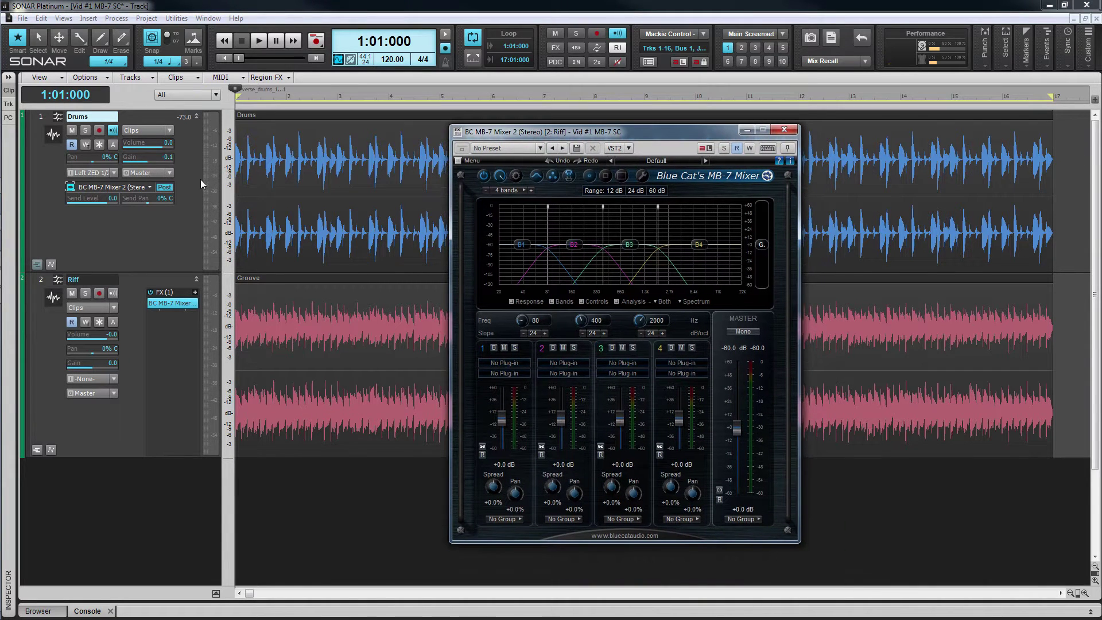
left_click(166, 187)
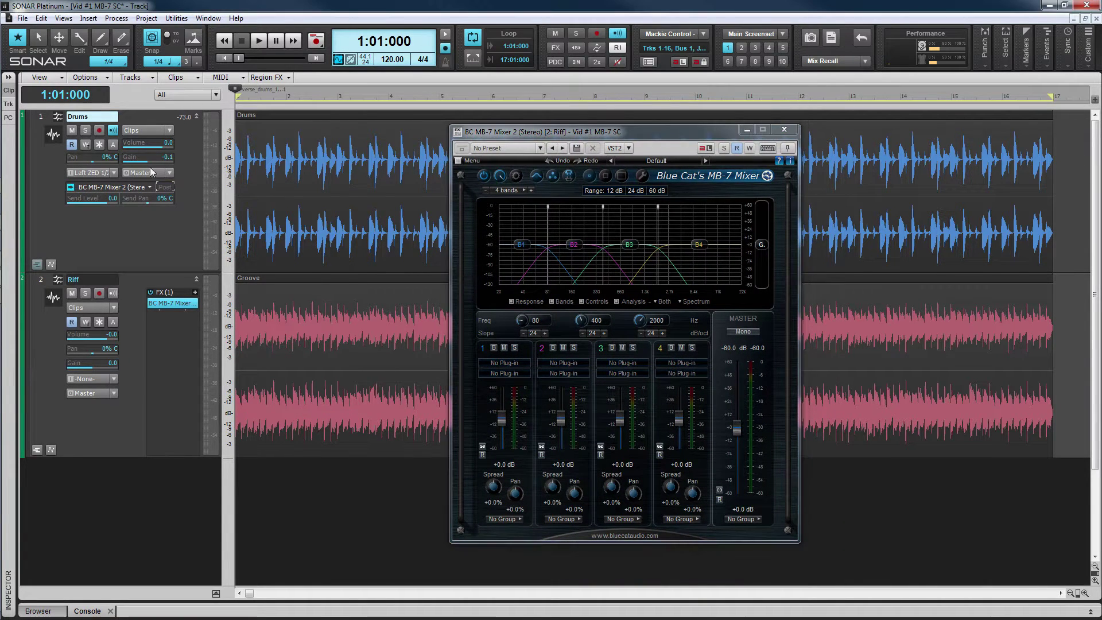
left_click(72, 131)
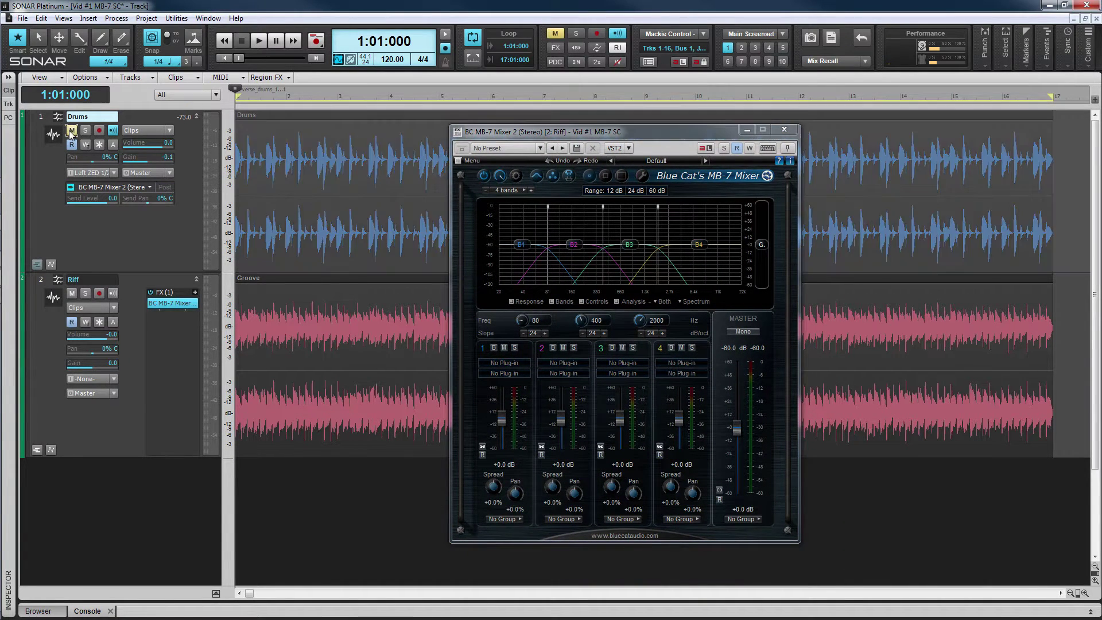
- Load BC Dynamics 4 VST(Stereo).dll into the first plug-in slot of band 1 in the MB-7 Mixer
left_click(504, 363)
left_click(517, 371)
left_click(807, 403)
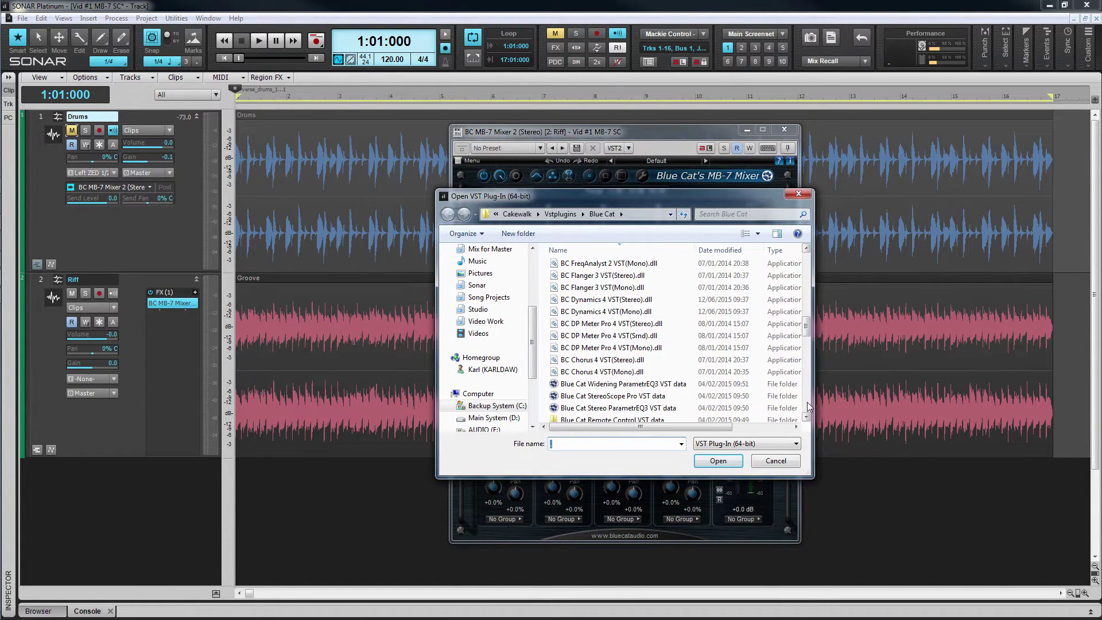
left_click(617, 301)
left_click(717, 461)
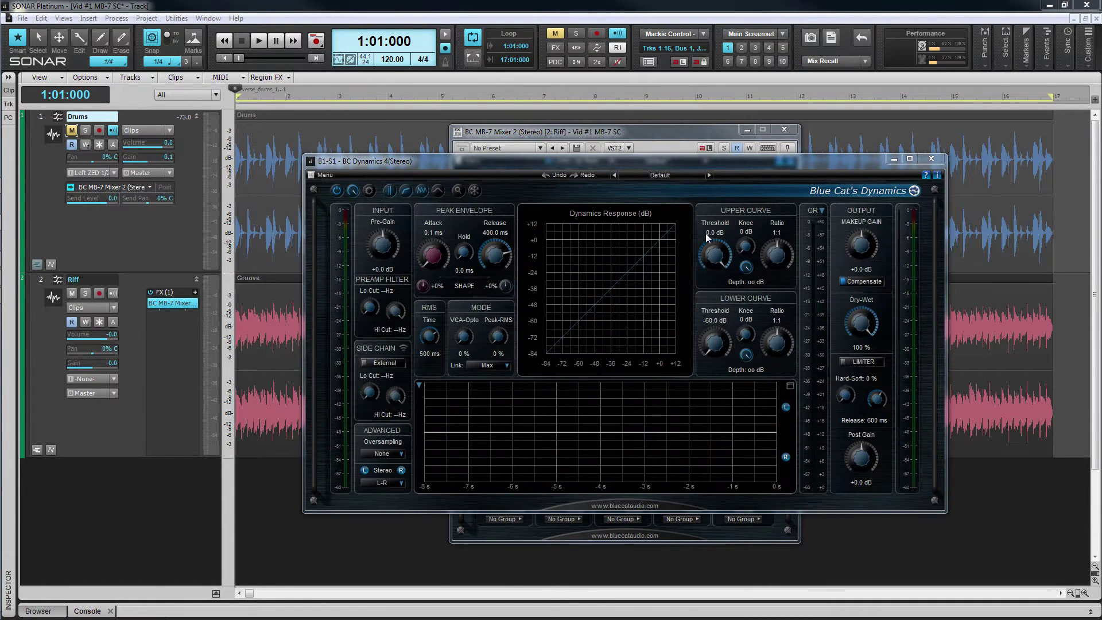
- Load the Comp on Kick preset in BC Dynamics and play the project, checking the side chain's Hi Cut control
left_click(678, 181)
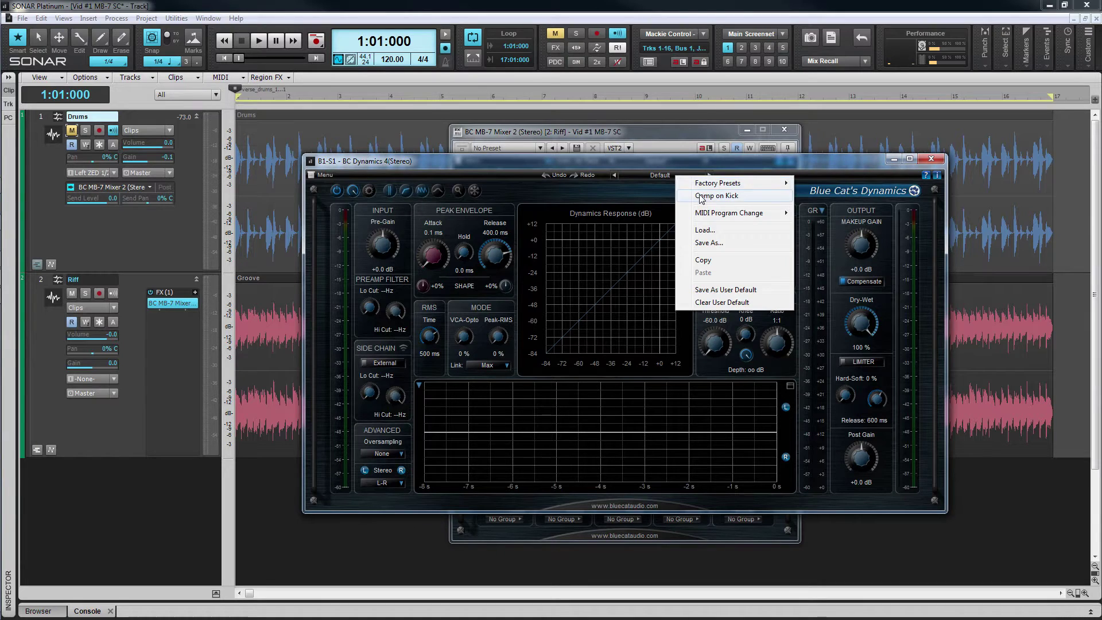
left_click(701, 196)
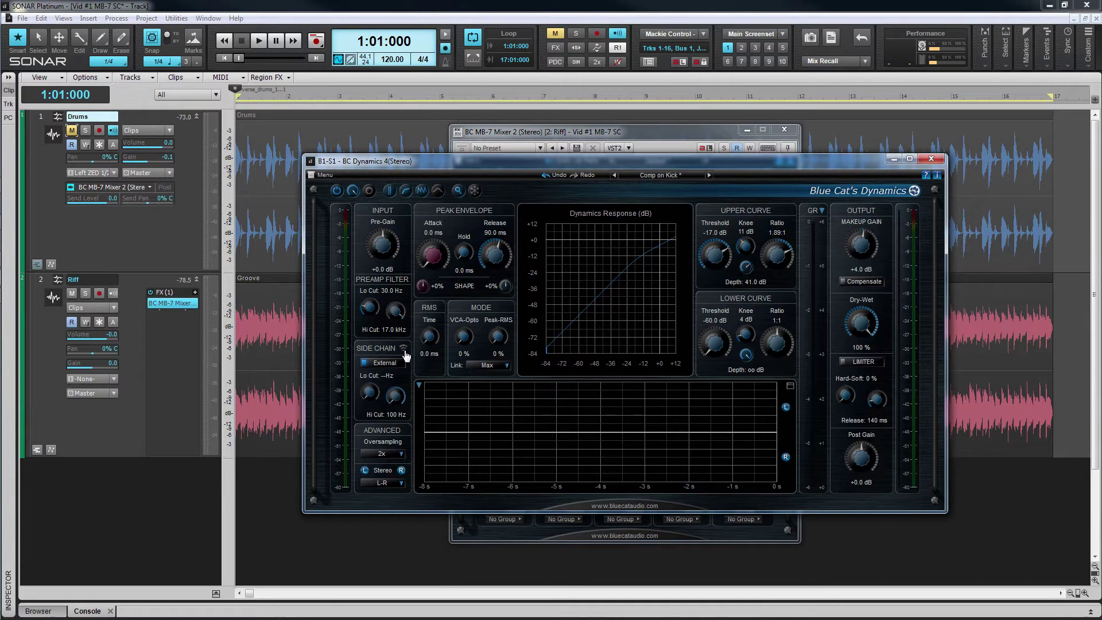
key("space")
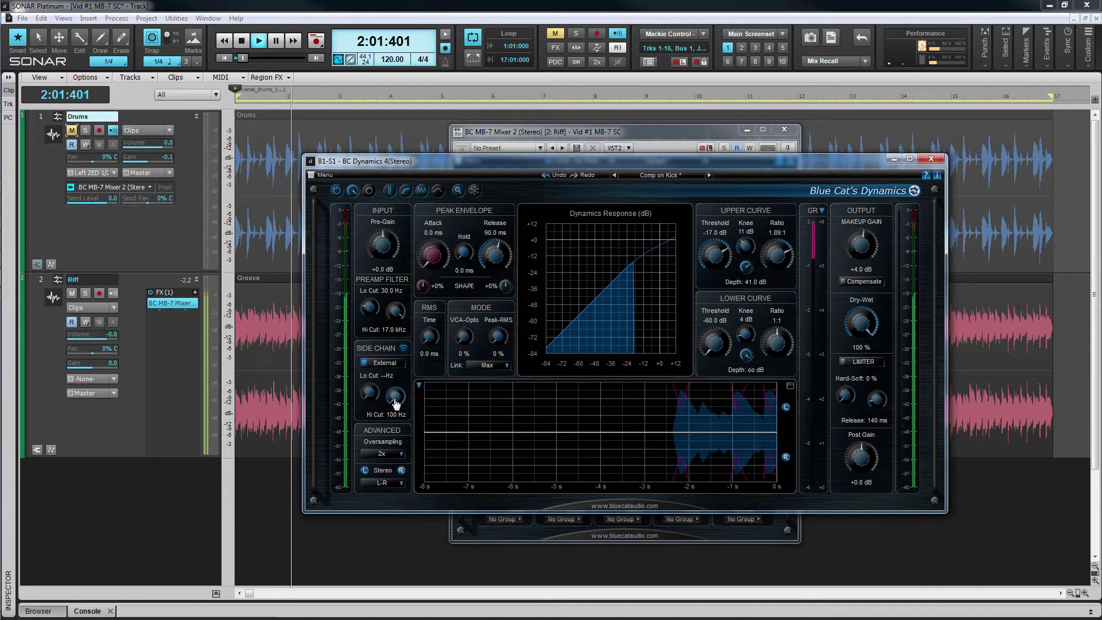
mouse_move(396, 404)
left_mouse_down()
mouse_move(400, 325)
mouse_move(404, 409)
left_mouse_up()
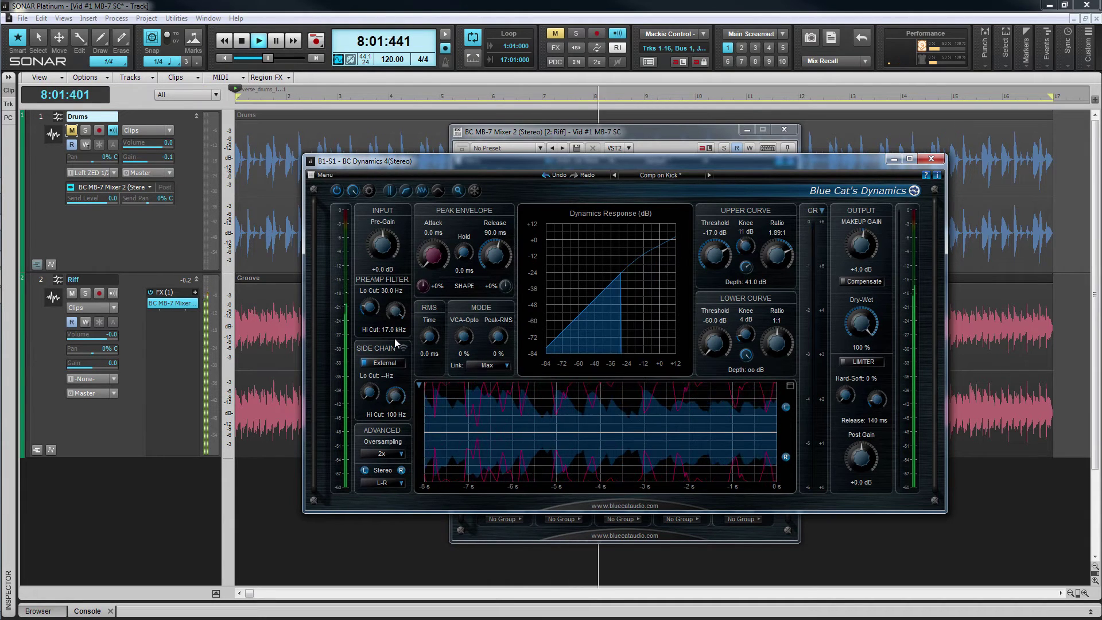
- Compare the riff with BC Dynamics bypassed and active, both with Drums unmuted and muted, and stop playback
left_click(72, 132)
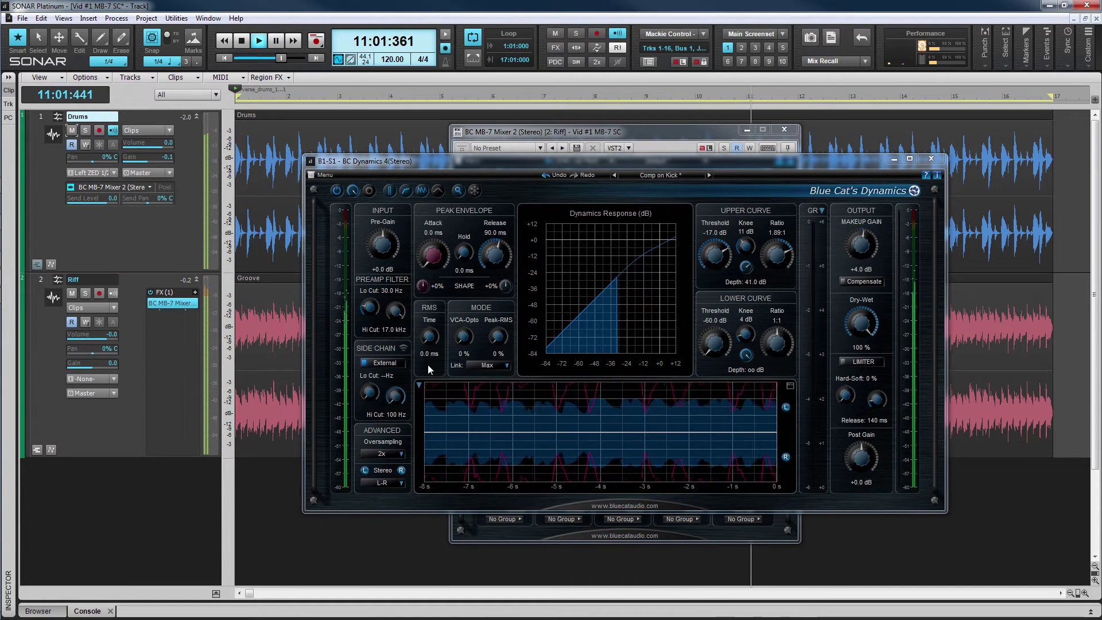
left_click(337, 191)
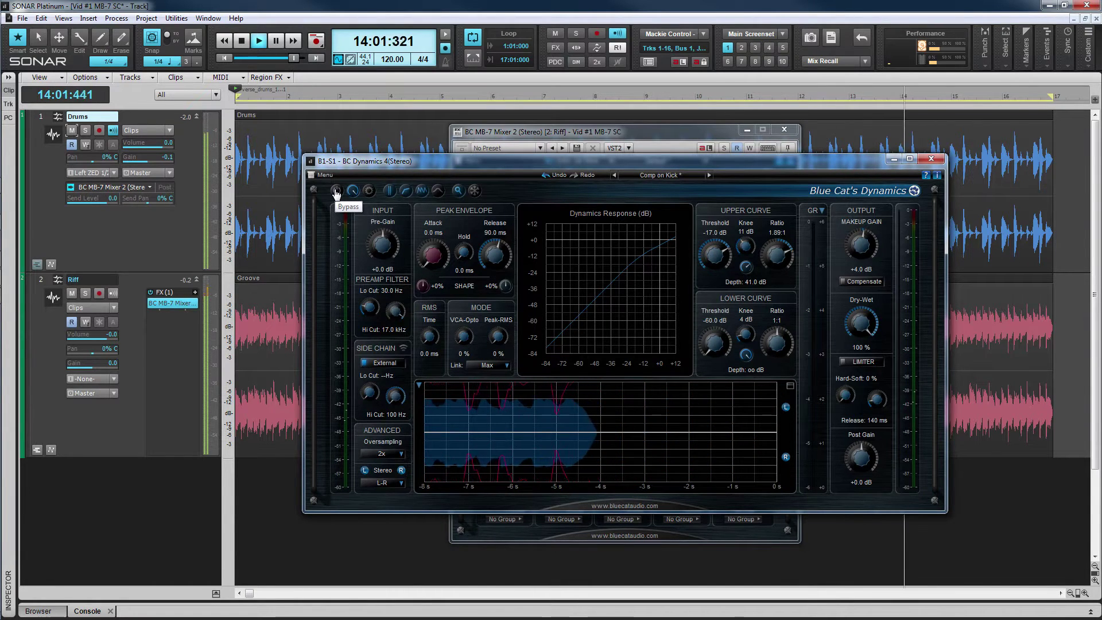
left_click(336, 191)
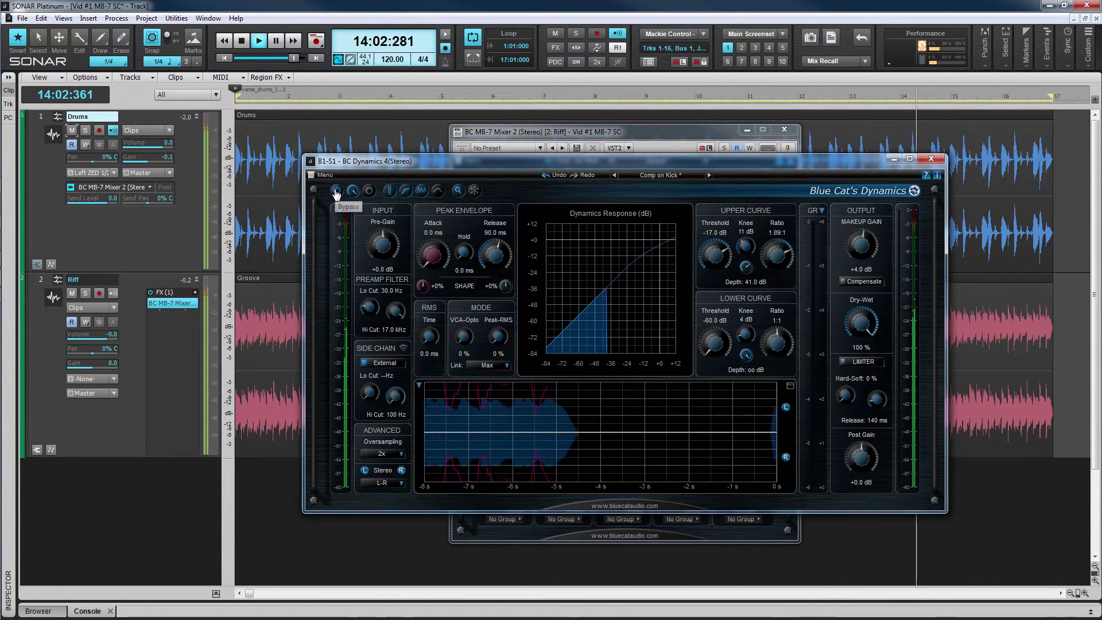
left_click(71, 130)
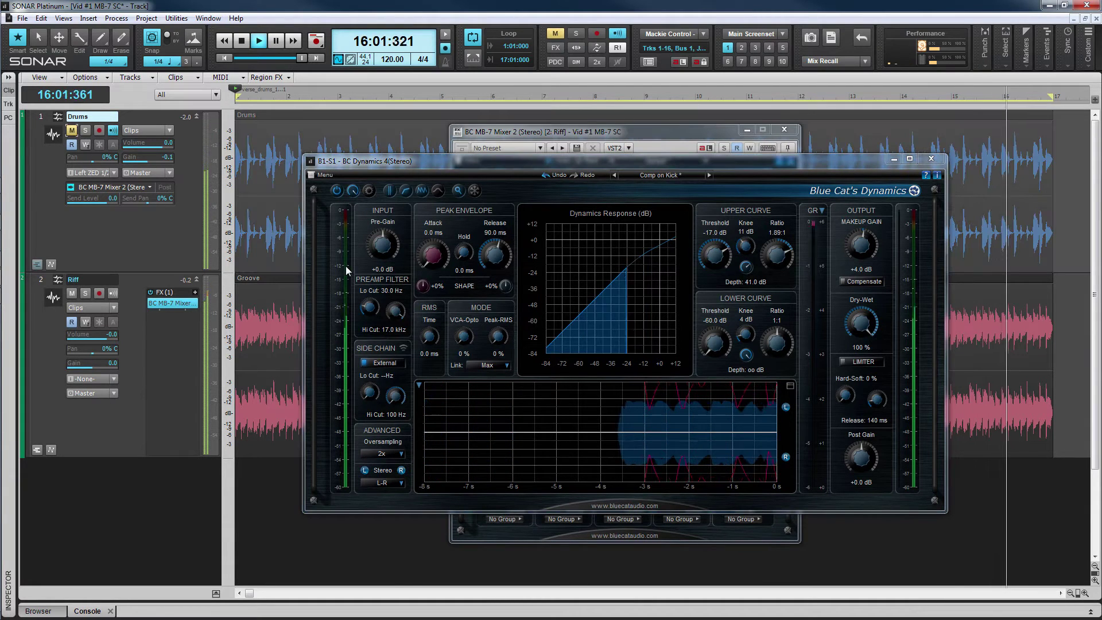
left_click(337, 191)
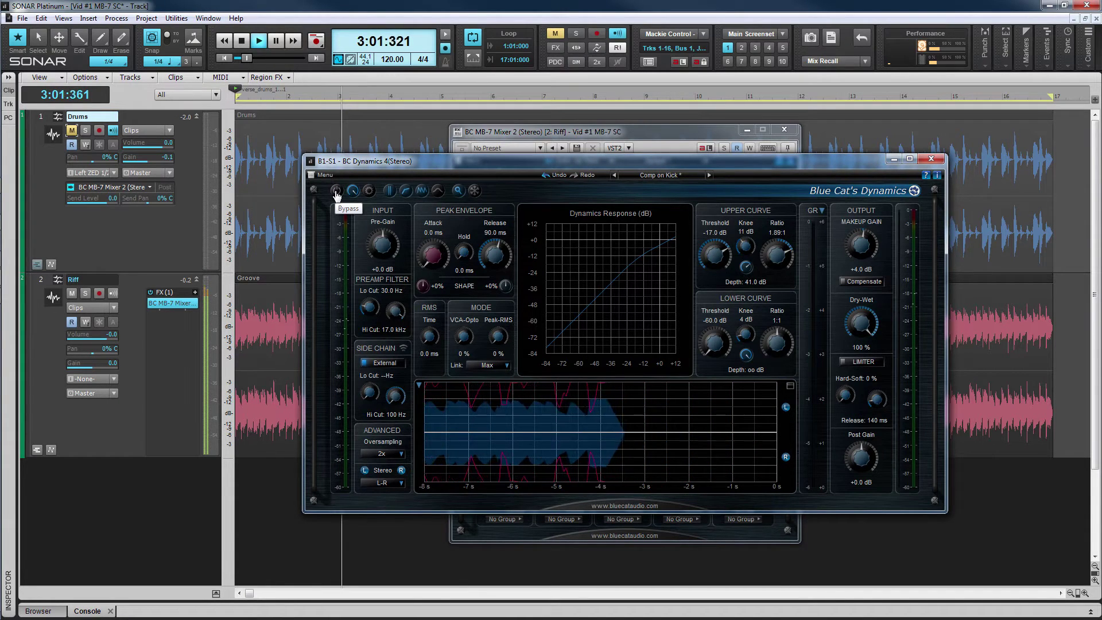
left_click(336, 191)
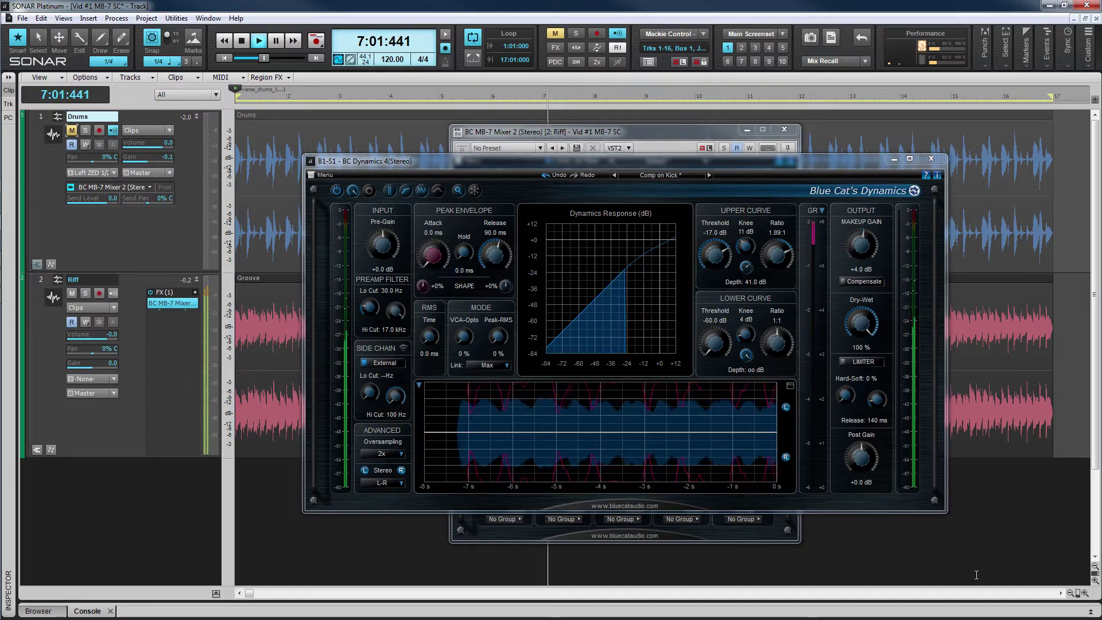
key("space")
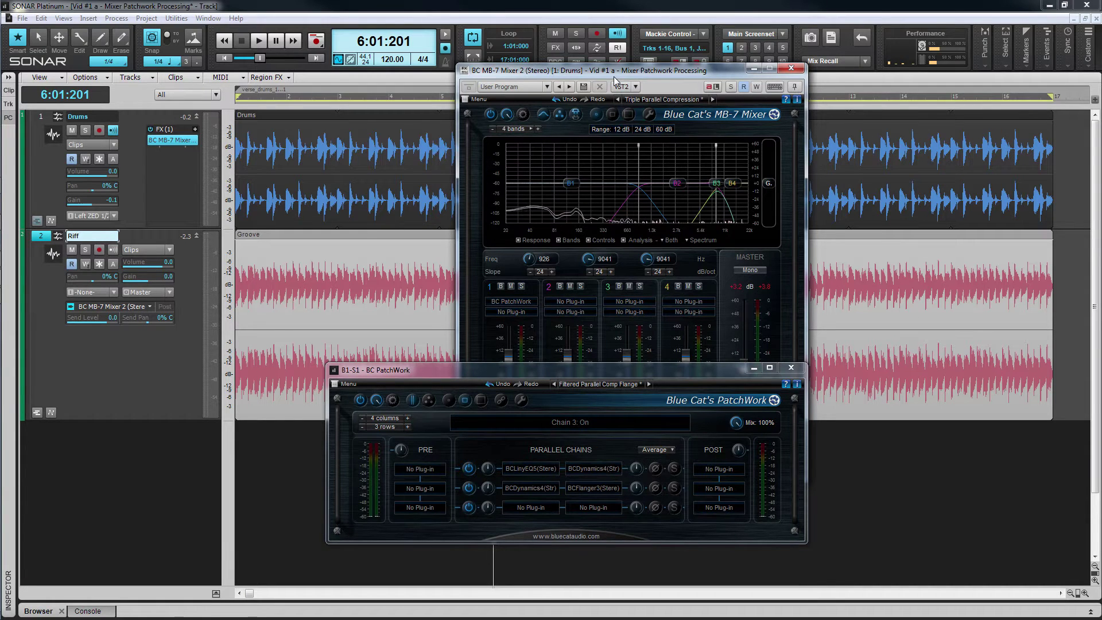
- Play the Mixer Patchwork project and examine the BC Liny EQ 5 and BC Dynamics 4 settings in PatchWork's first parallel chain
key("space")
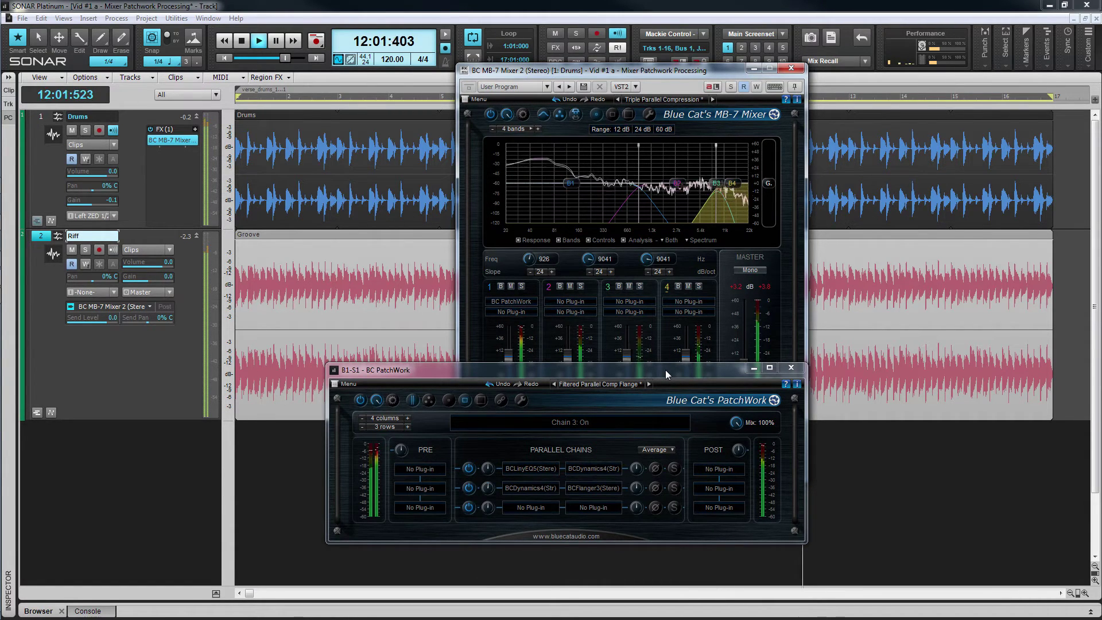
mouse_move(533, 473)
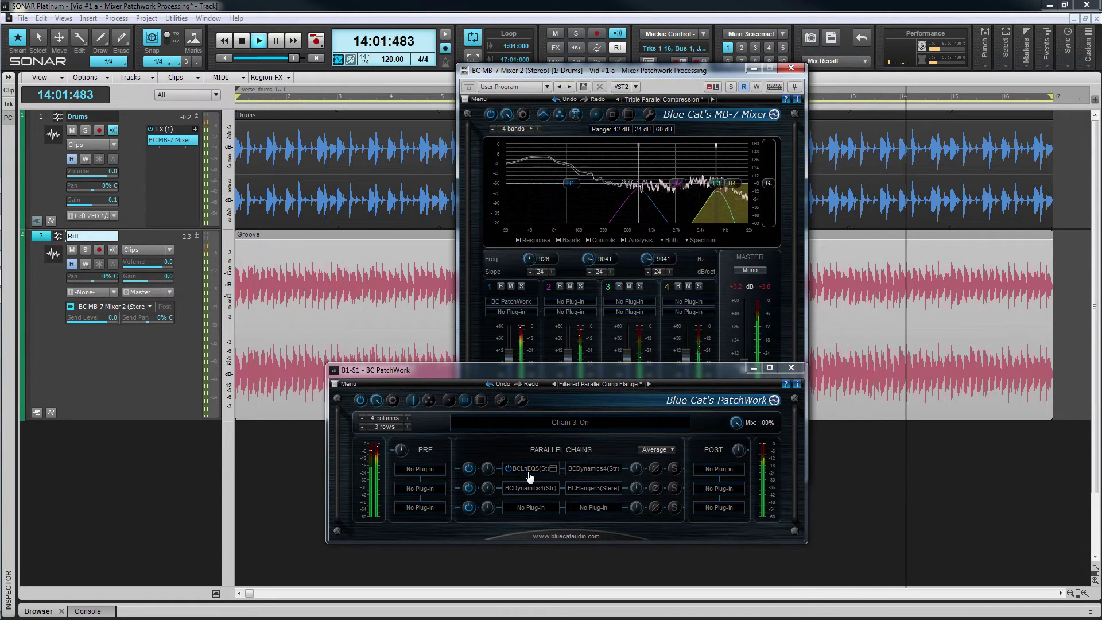
mouse_move(530, 492)
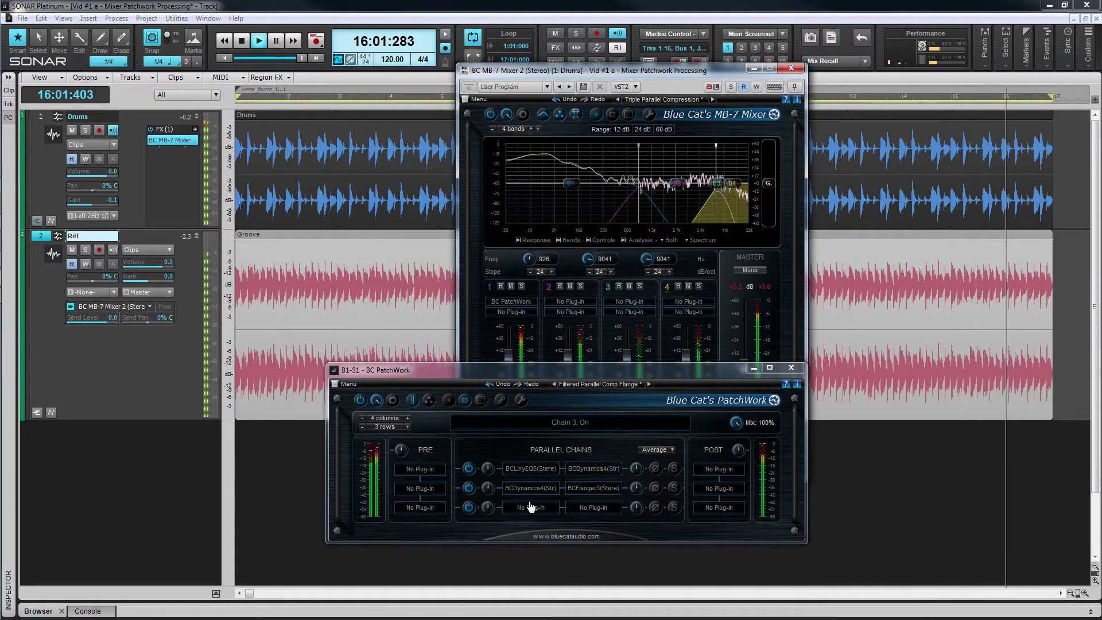
left_click(553, 469)
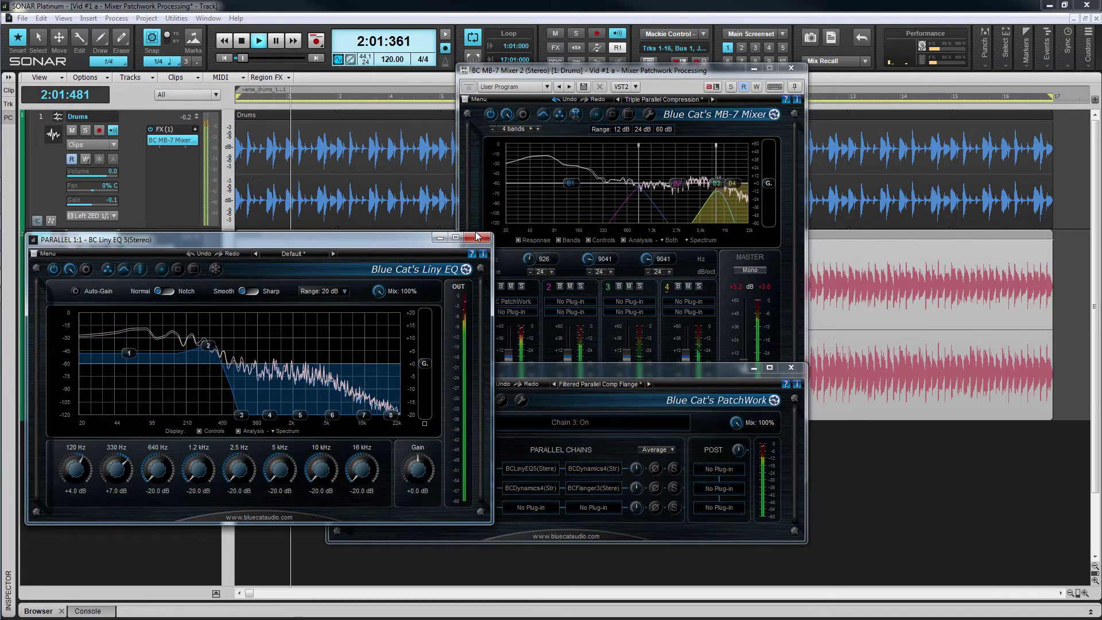
left_click(477, 237)
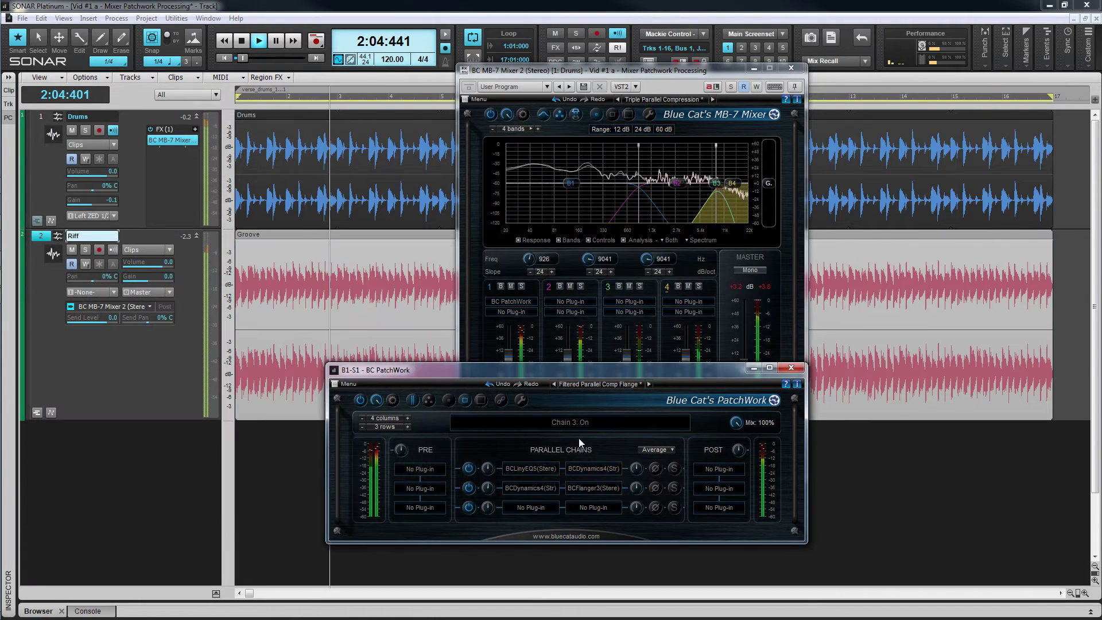
left_click(616, 468)
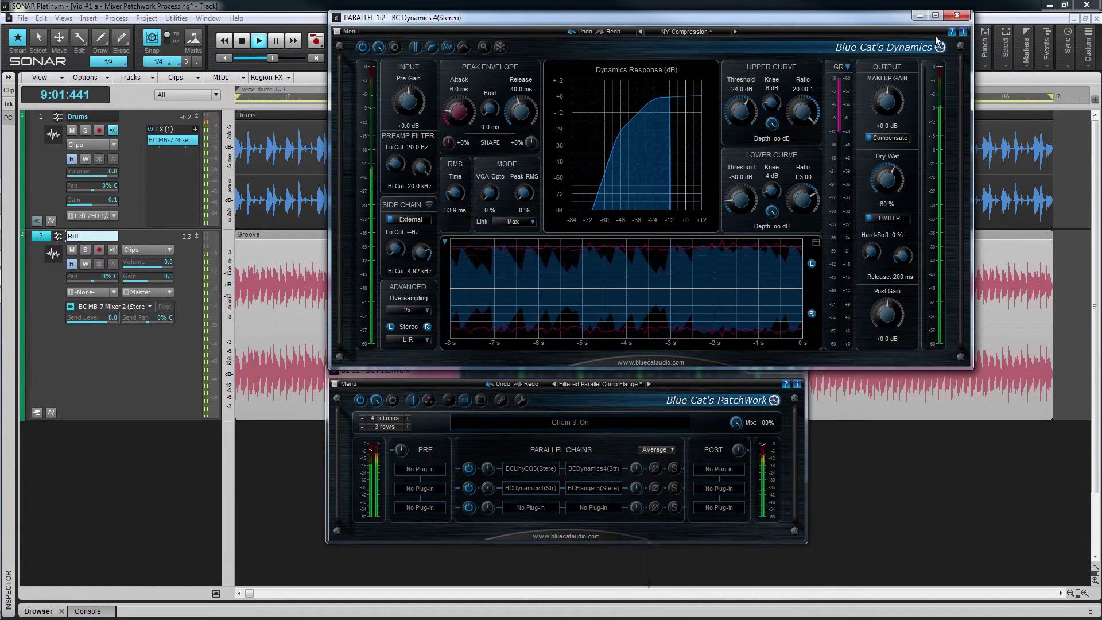
left_click(959, 16)
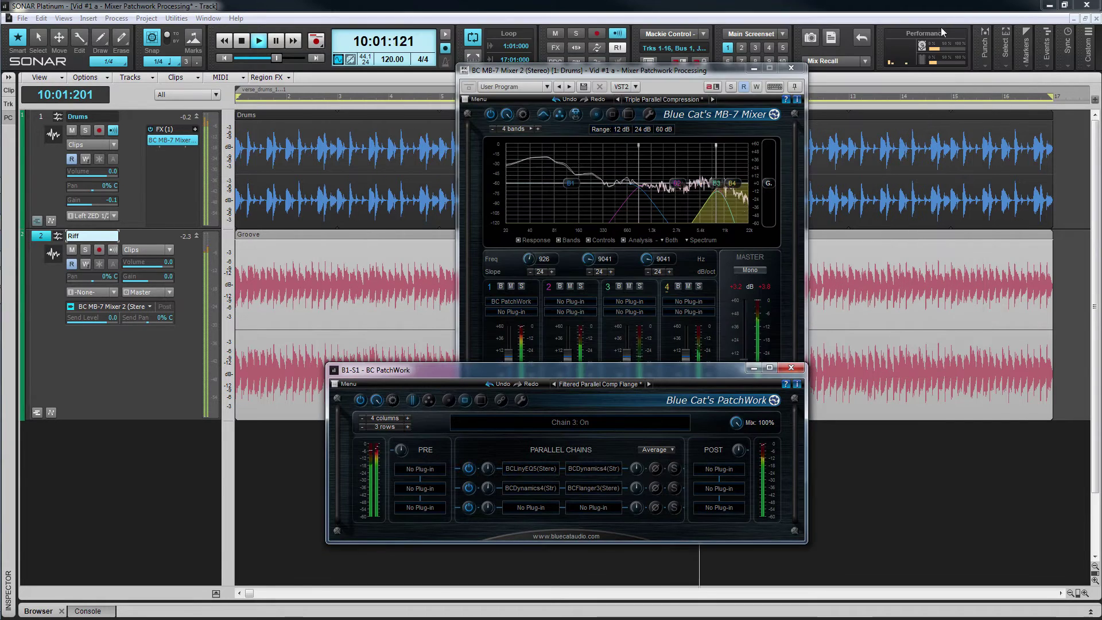
- Examine the BC Dynamics 4 and BC Flanger 3 settings in PatchWork's second parallel chain, closing each plug-in window after viewing
left_click(553, 490)
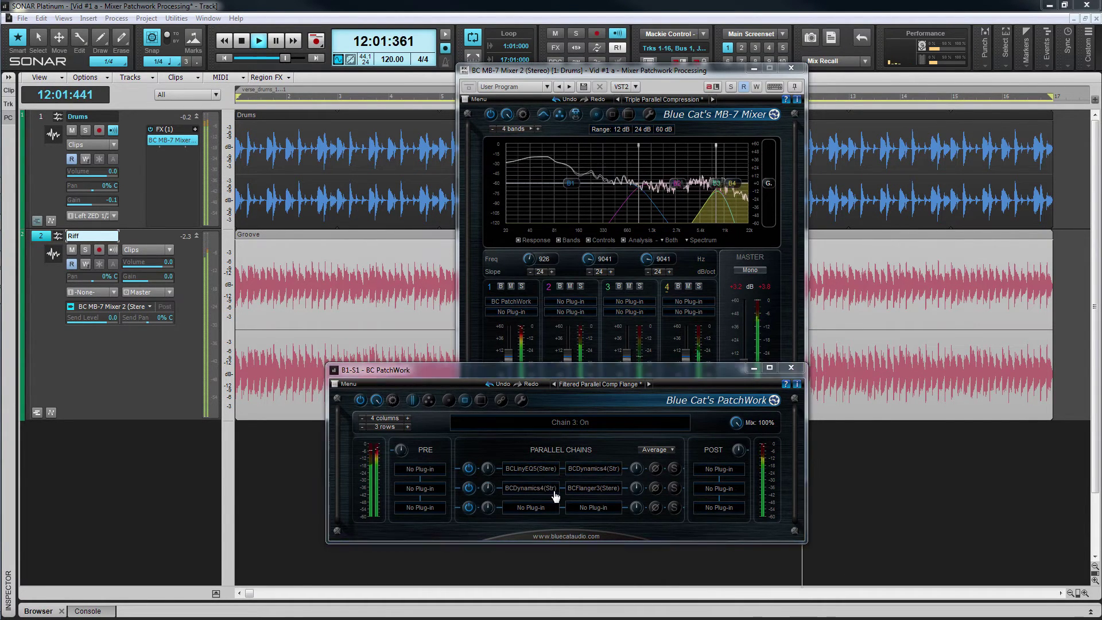
left_click_drag(567, 260, 470, 170)
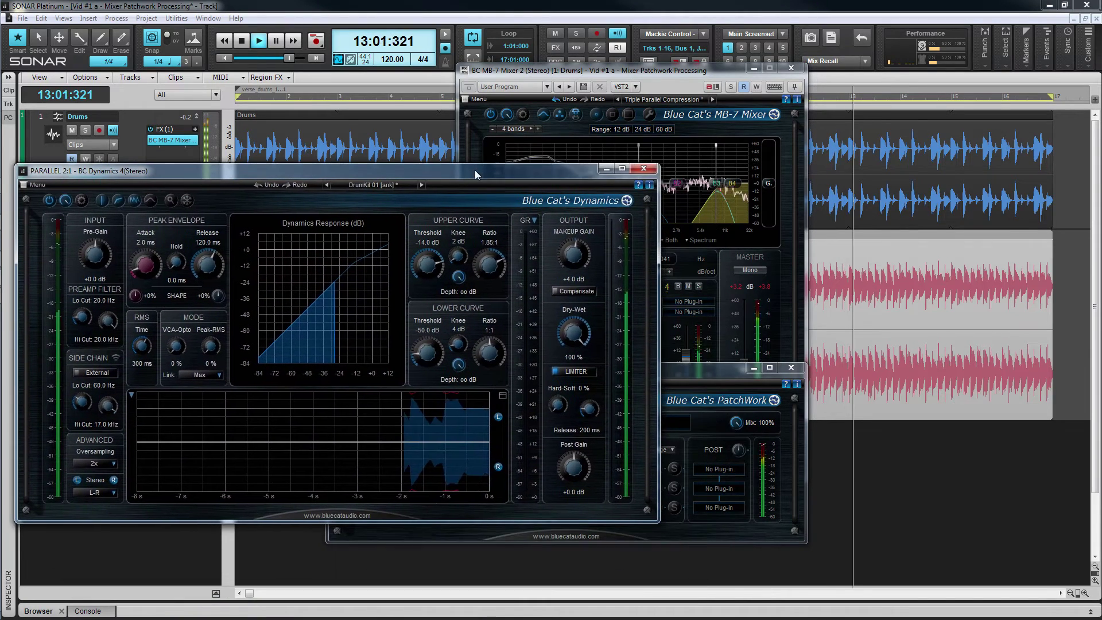
left_click(644, 168)
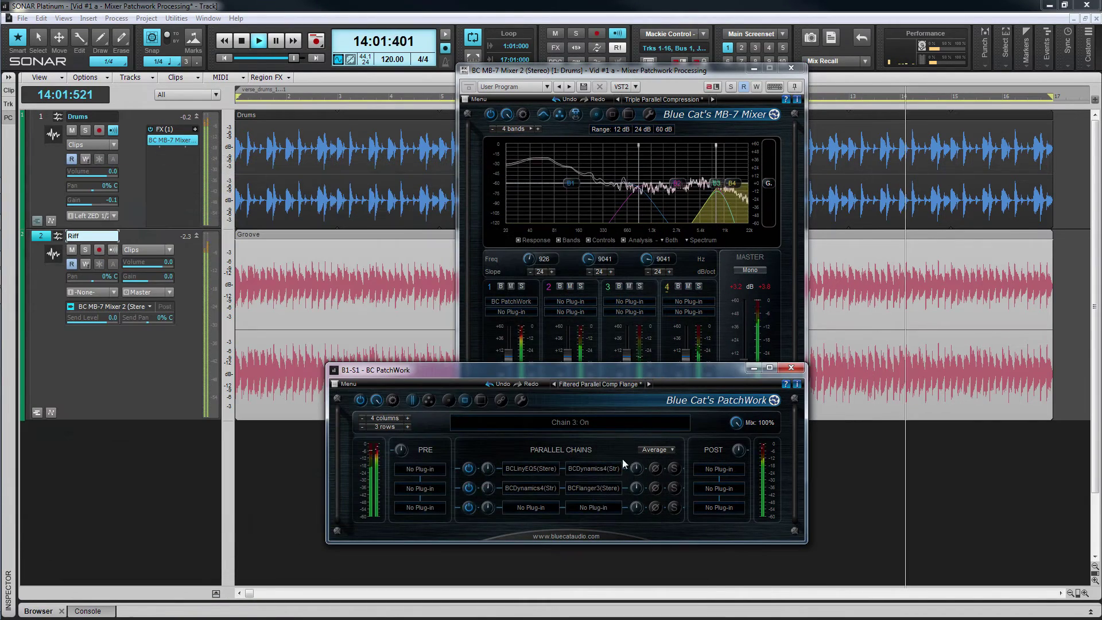
left_click(618, 491)
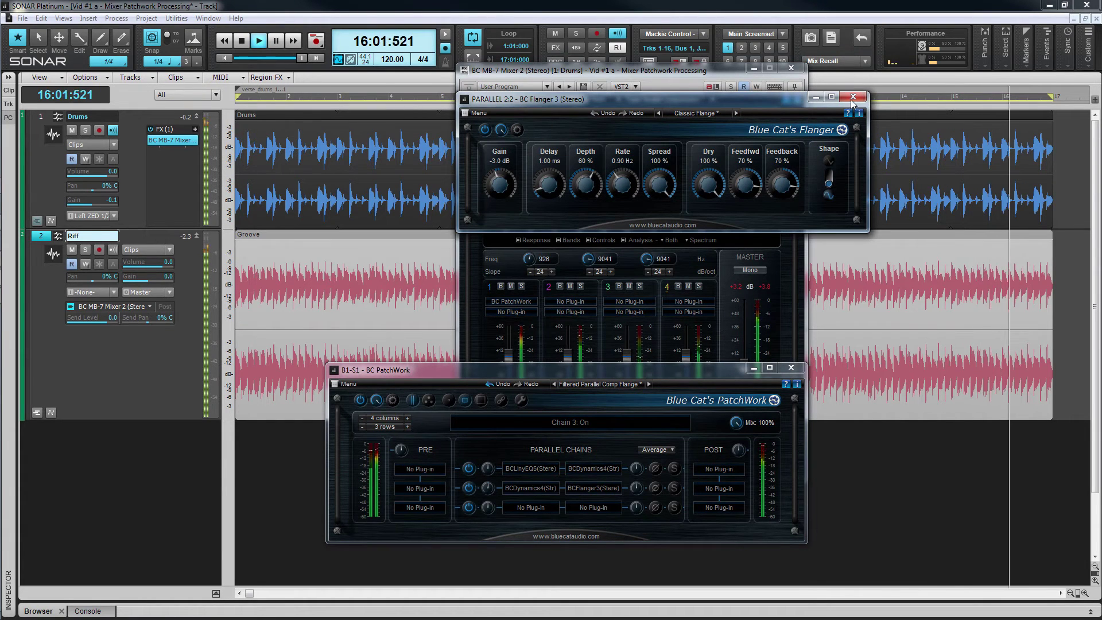
left_click(853, 97)
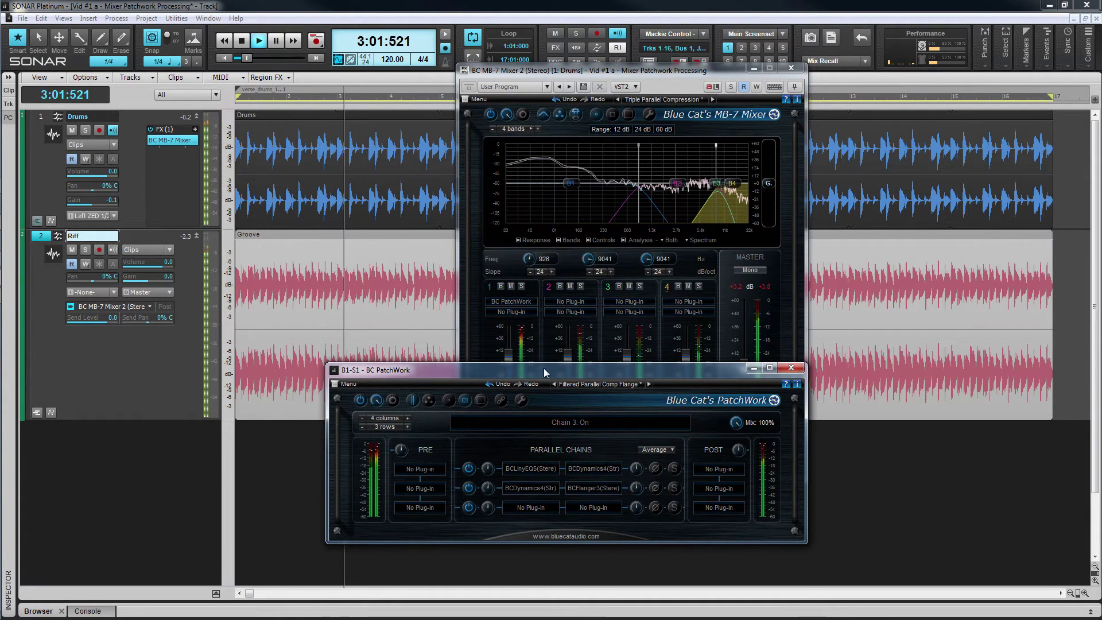
- Lower the MB-7 Mixer's crossover frequency between bands 1 and 2 to 876 Hz
left_click_drag(530, 263, 535, 318)
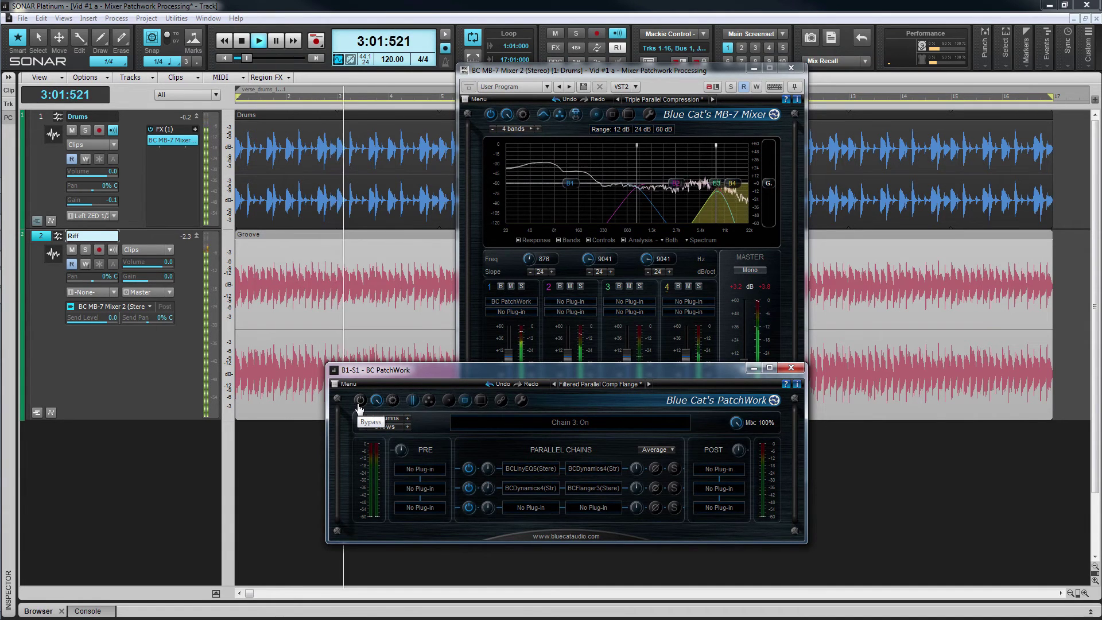
- Compare the sound with PatchWork's parallel chain 2 off and on, and with chain 3 off and on
left_click(469, 488)
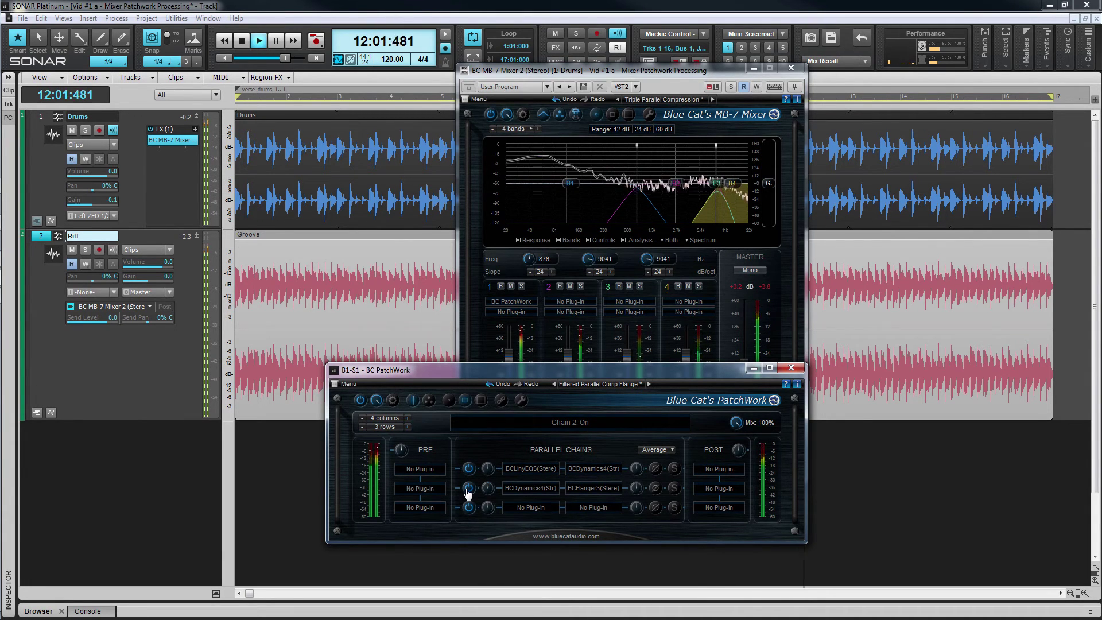
left_click(468, 488)
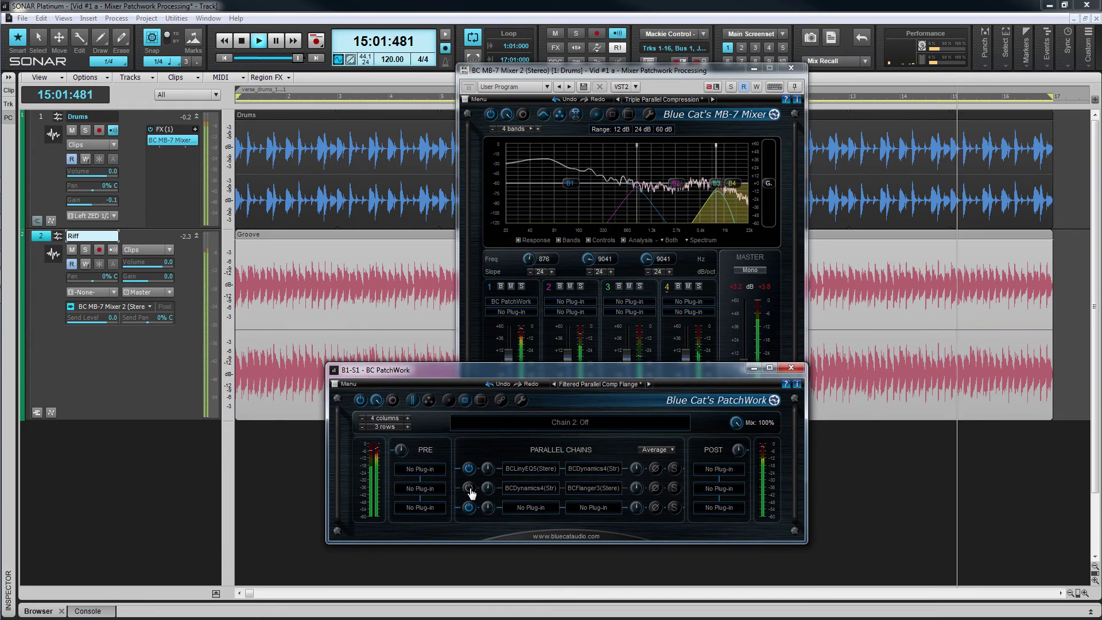
left_click(468, 488)
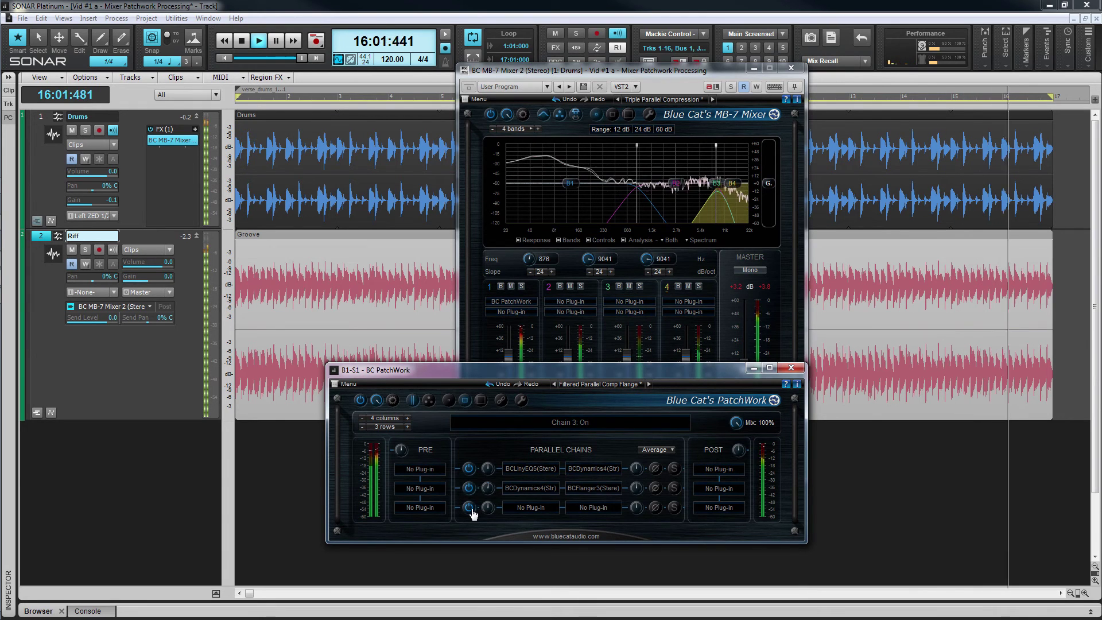
left_click(469, 507)
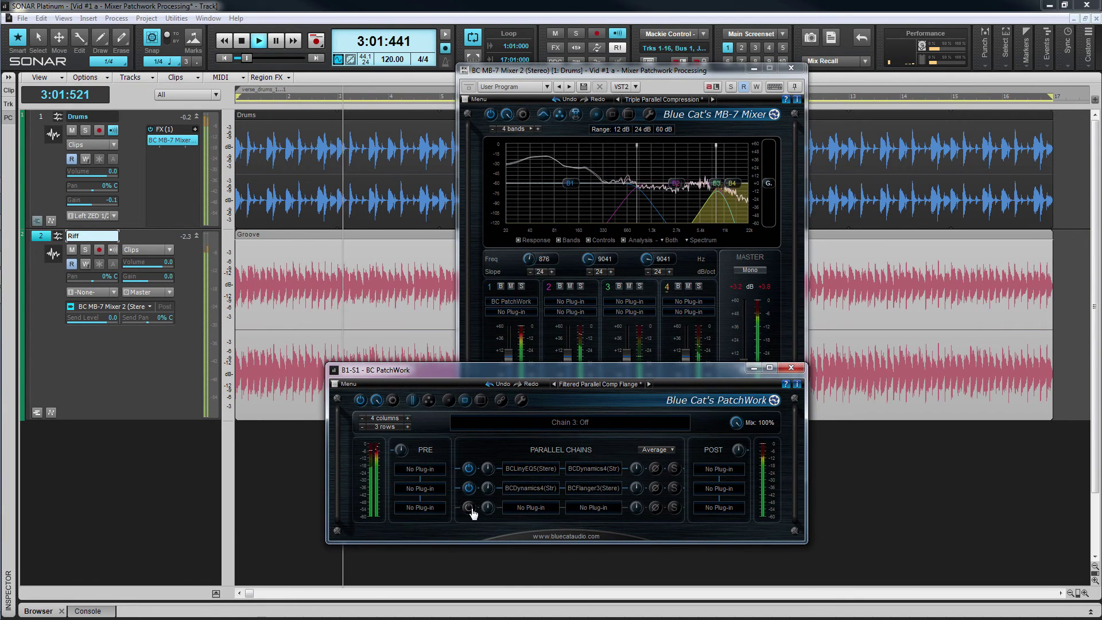
left_click(469, 507)
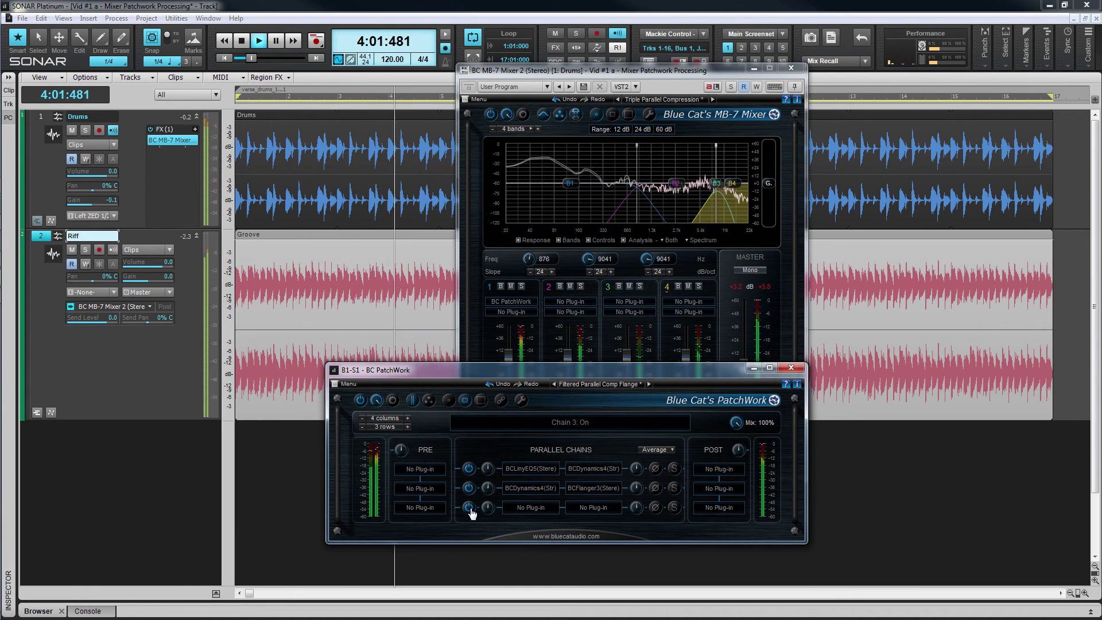